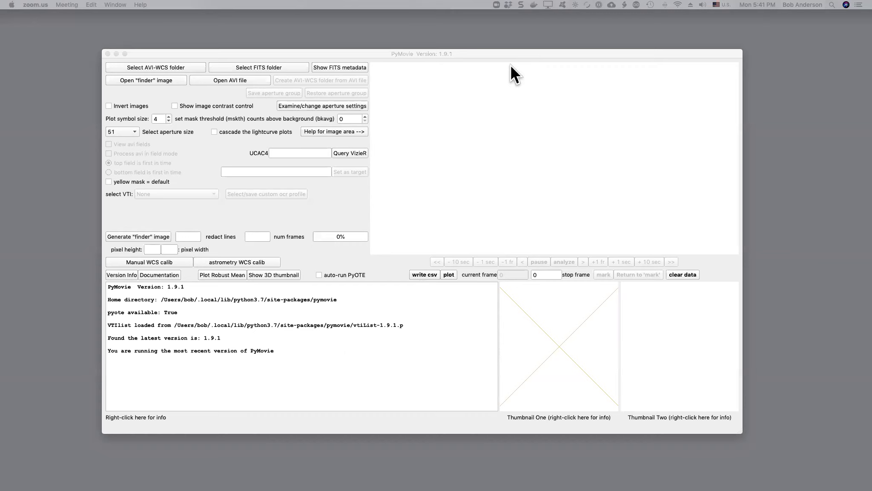
# Open the McPartlin Tone folder as the AVI-WCS folder and turn off the separate AVI field view.
pyautogui.click(174, 66)
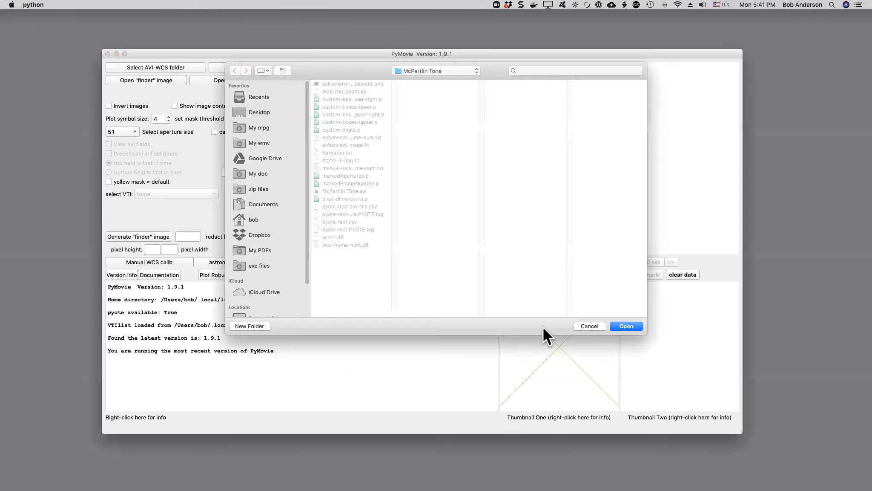
pyautogui.click(625, 324)
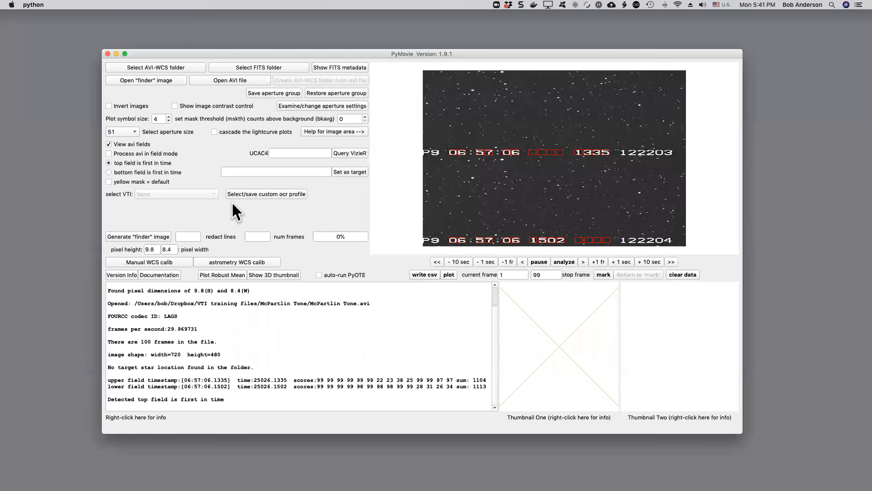
pyautogui.click(108, 144)
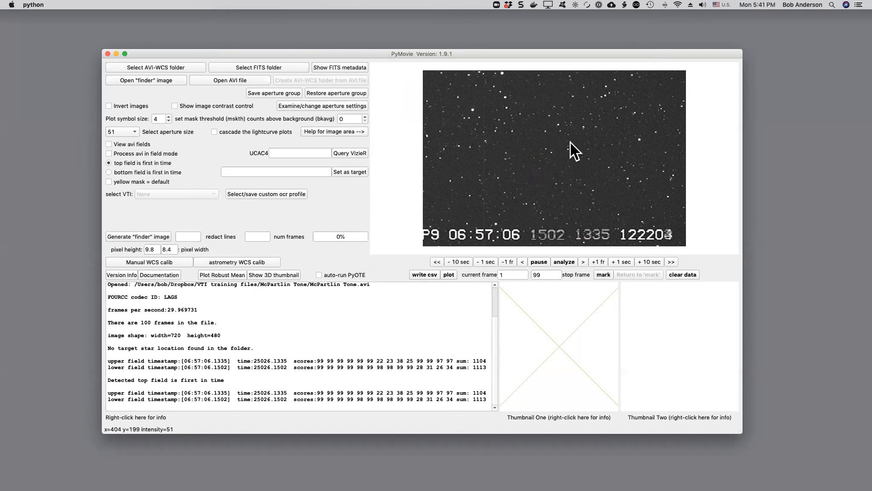
# Add a static no-snap aperture on the faint star near the image centre at x=403, y=207, and name it 672-034736.
pyautogui.scroll(5, 567, 149)
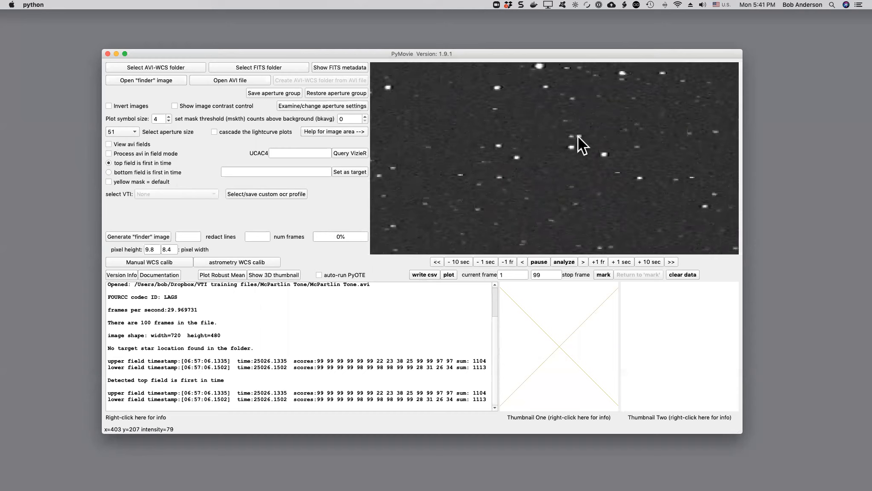
pyautogui.rightClick(578, 137)
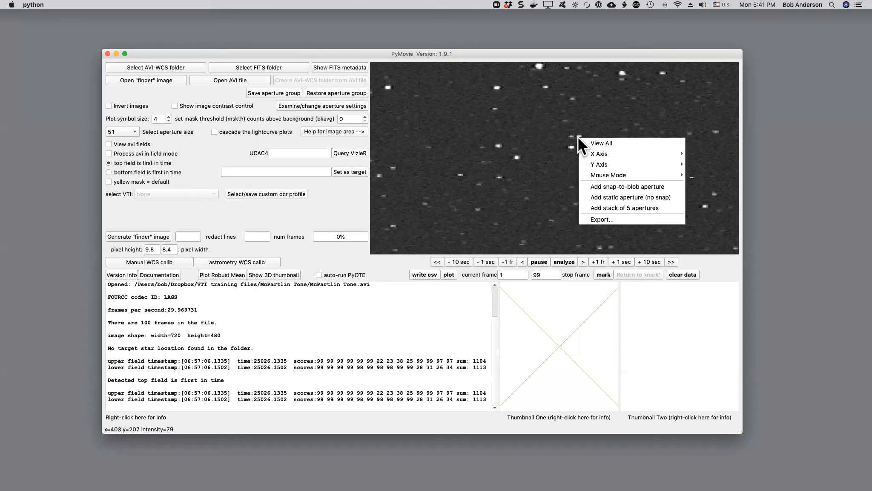
pyautogui.moveTo(597, 164)
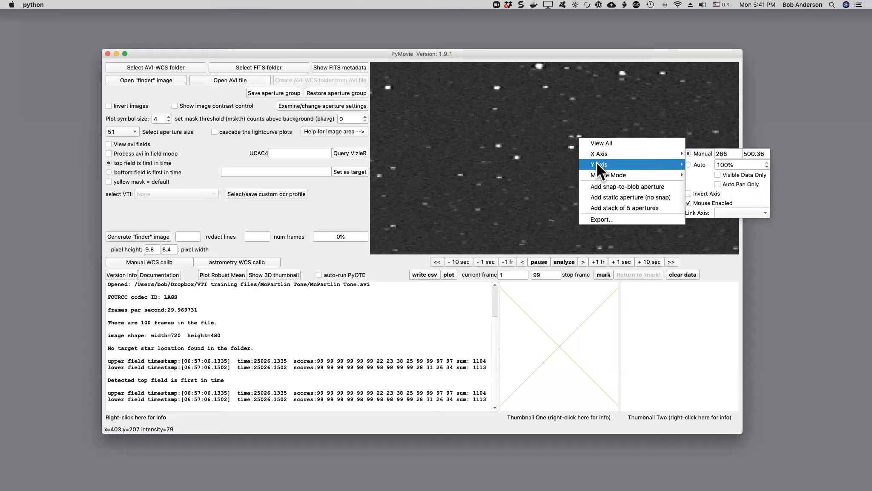
pyautogui.click(606, 196)
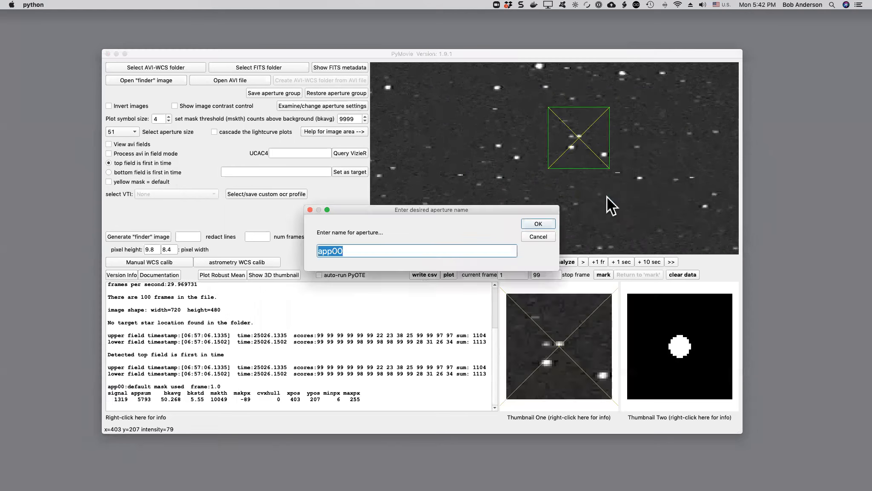
pyautogui.write('672-034736')
pyautogui.click(552, 222)
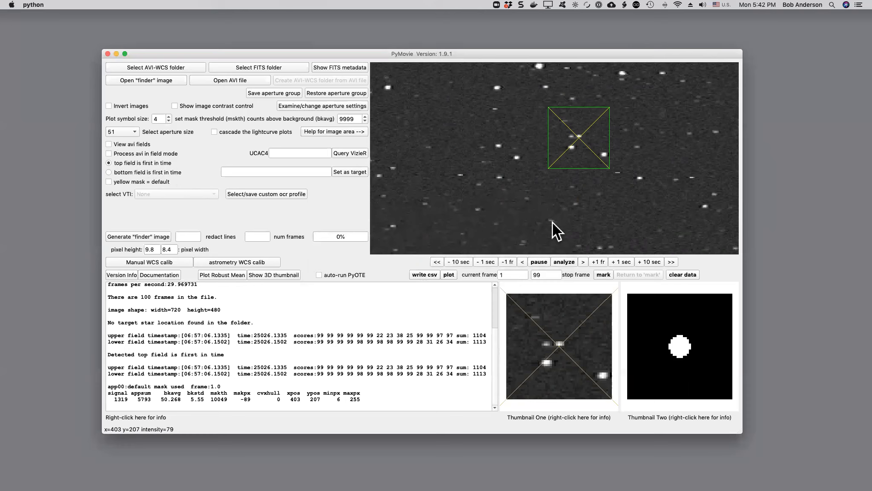
# Jog aperture 672-034736 up one pixel to y=206 to centre it on its star, and disable its jogging.
pyautogui.rightClick(577, 154)
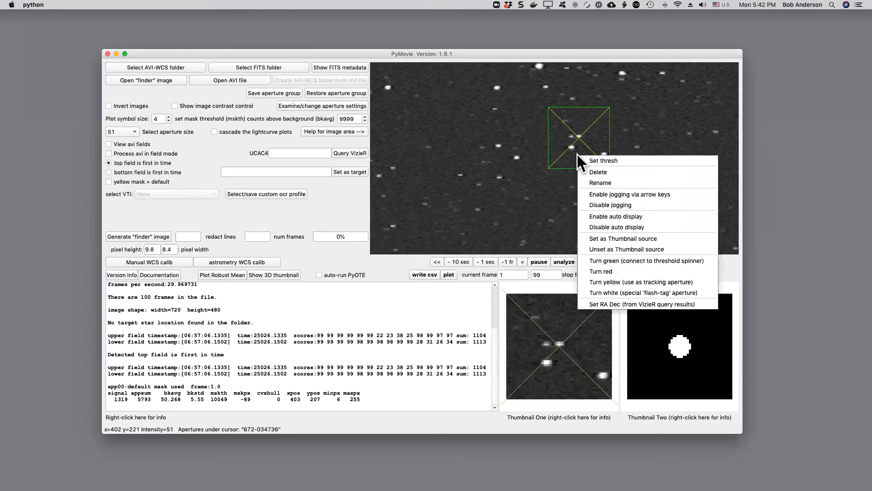
pyautogui.click(596, 194)
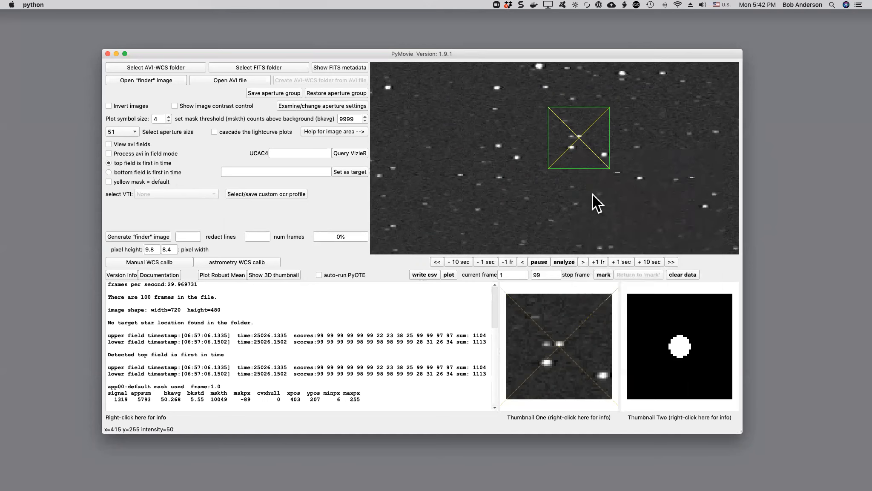
pyautogui.press('Up')
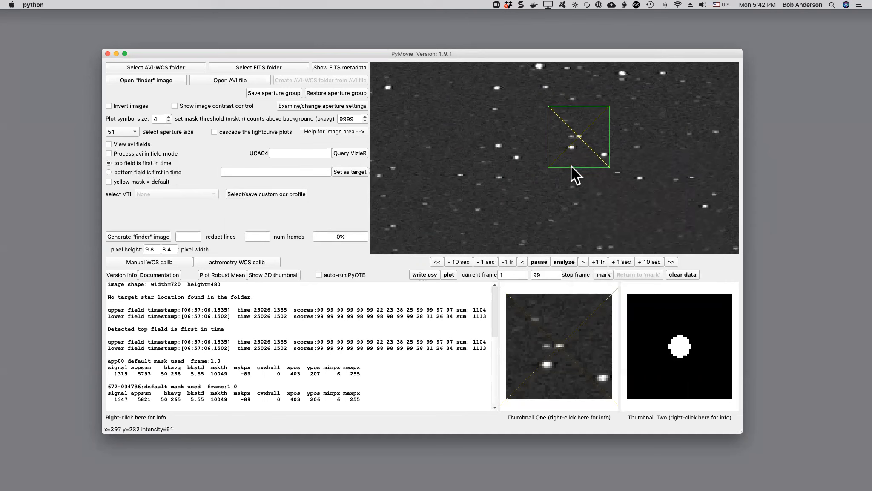
pyautogui.click(580, 160)
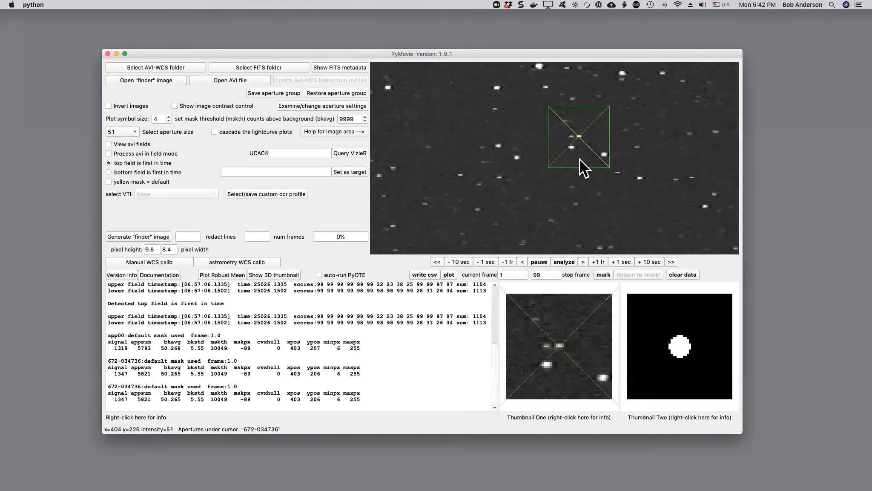
pyautogui.rightClick(580, 156)
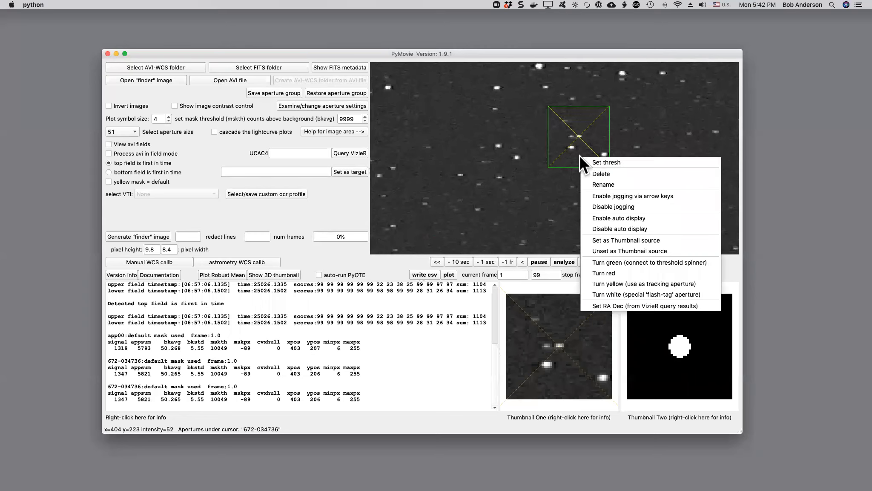
pyautogui.click(603, 207)
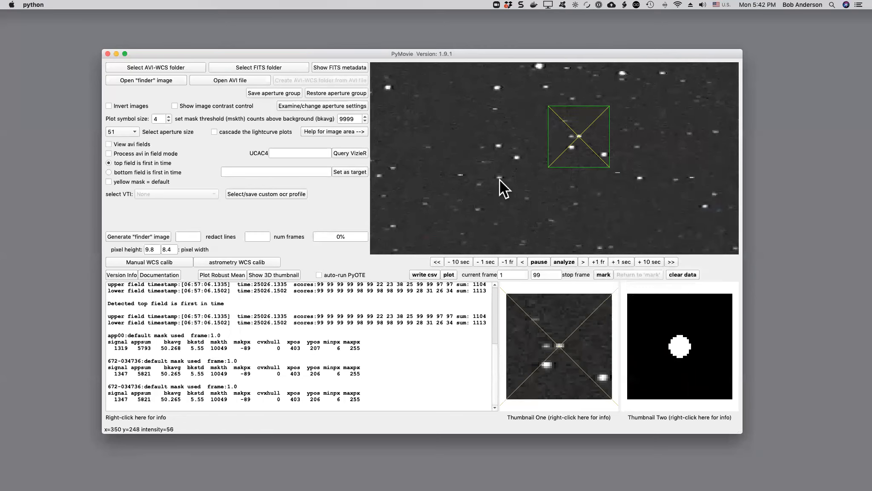
# Place a static no-snap aperture on the bright star in the image's upper-left area at x=136, y=112.
pyautogui.rightClick(465, 165)
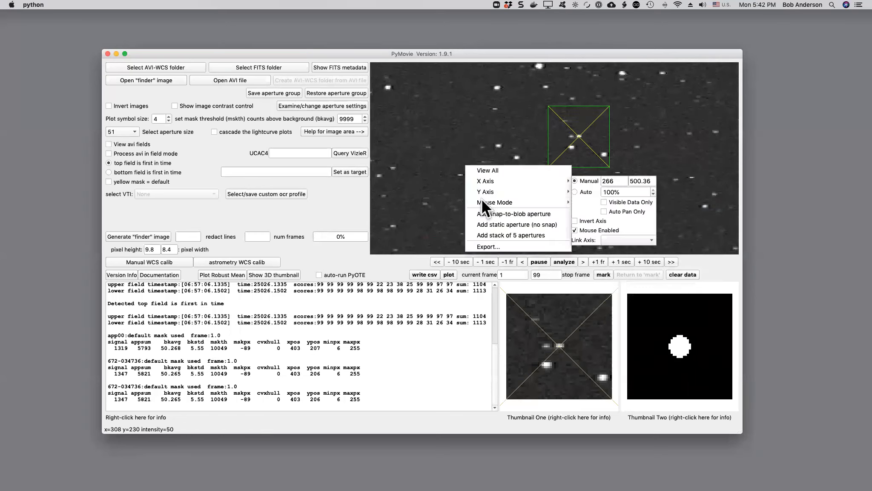
pyautogui.click(479, 170)
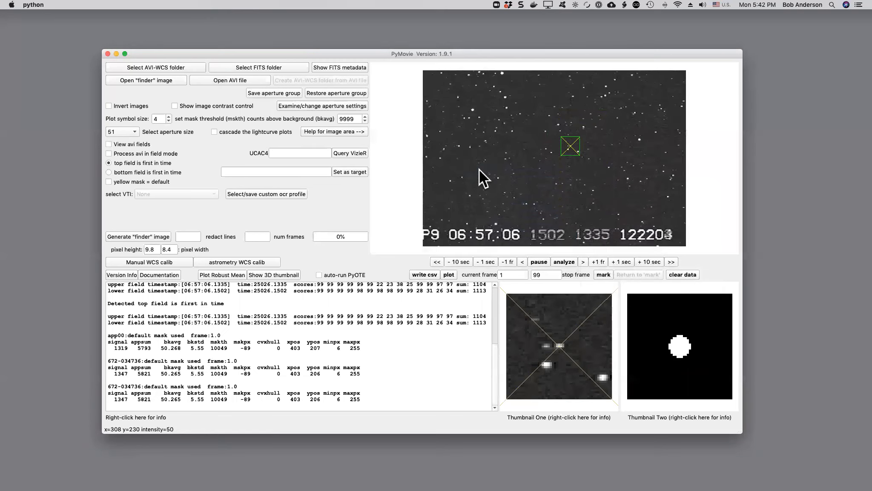
pyautogui.rightClick(473, 110)
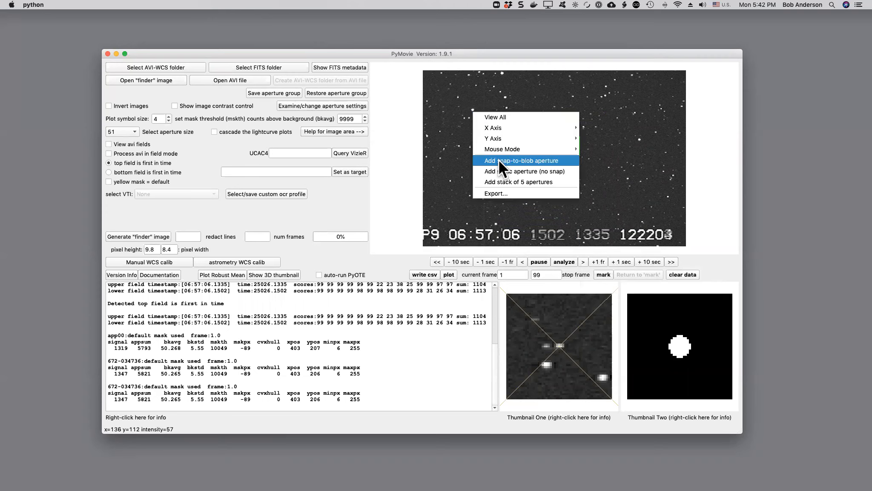
pyautogui.click(503, 171)
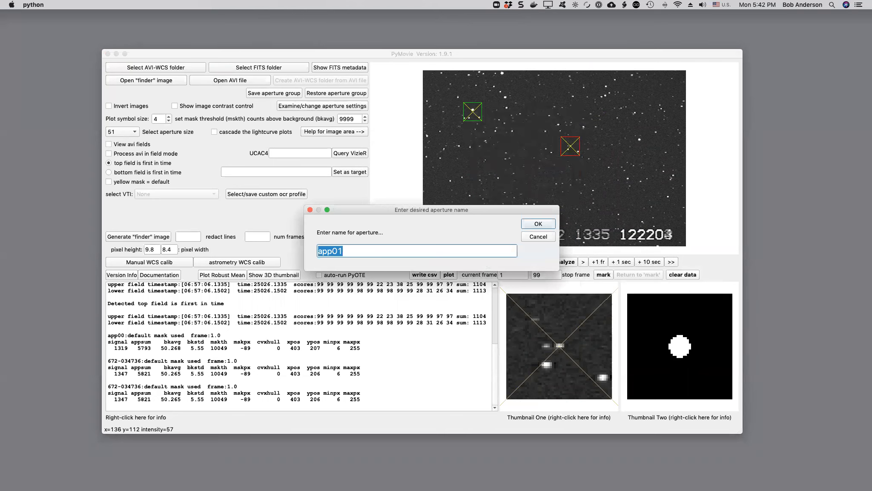
# Name the second static aperture 673-035637.
pyautogui.click(359, 249)
pyautogui.write('673035637')
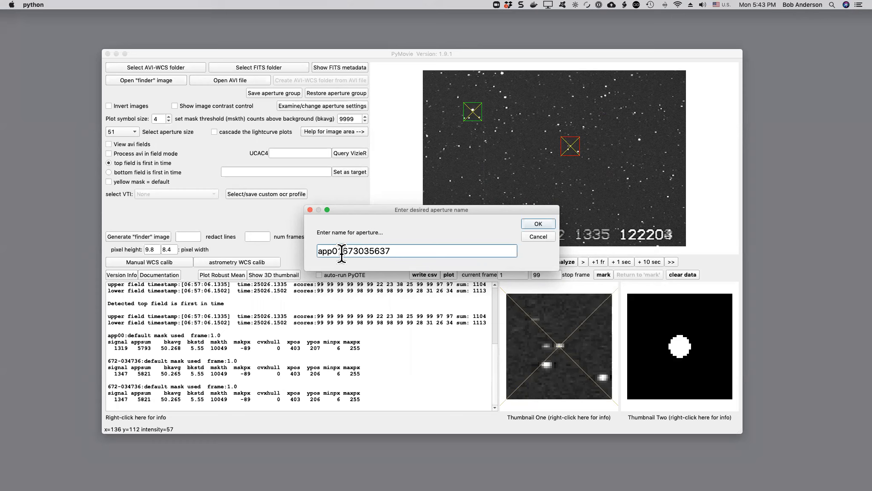
pyautogui.click(348, 252)
pyautogui.press('BackSpace')
pyautogui.press('BackSpace')
pyautogui.press('BackSpace')
pyautogui.press('BackSpace')
pyautogui.press('BackSpace')
pyautogui.write('-')
pyautogui.click(534, 223)
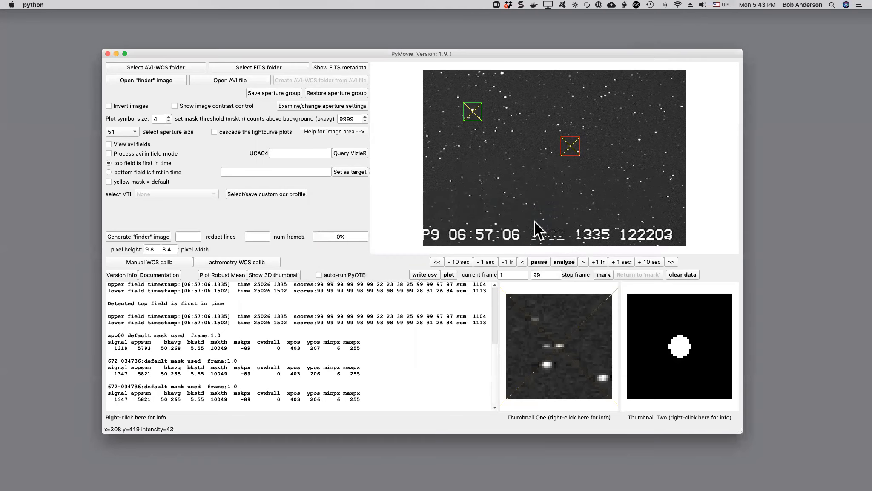
# Jog aperture 673-035637 up to y=107 so the star is centred in it, and disable its jogging.
pyautogui.rightClick(472, 117)
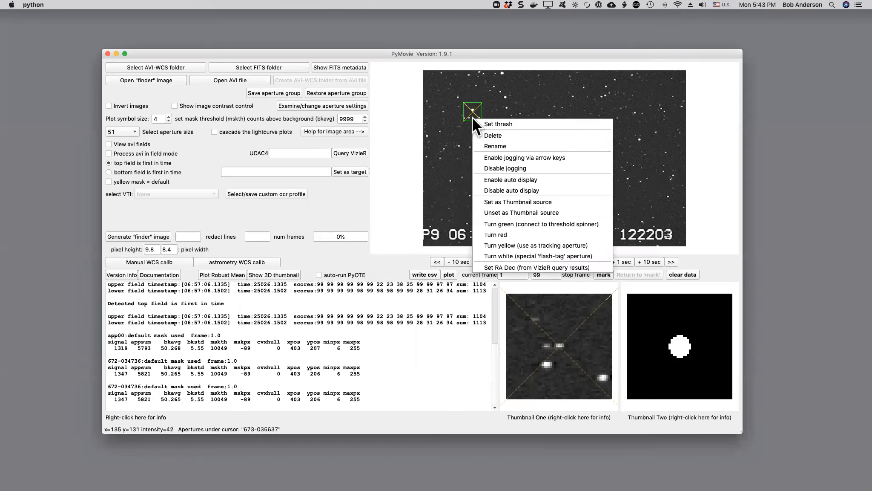
pyautogui.click(488, 158)
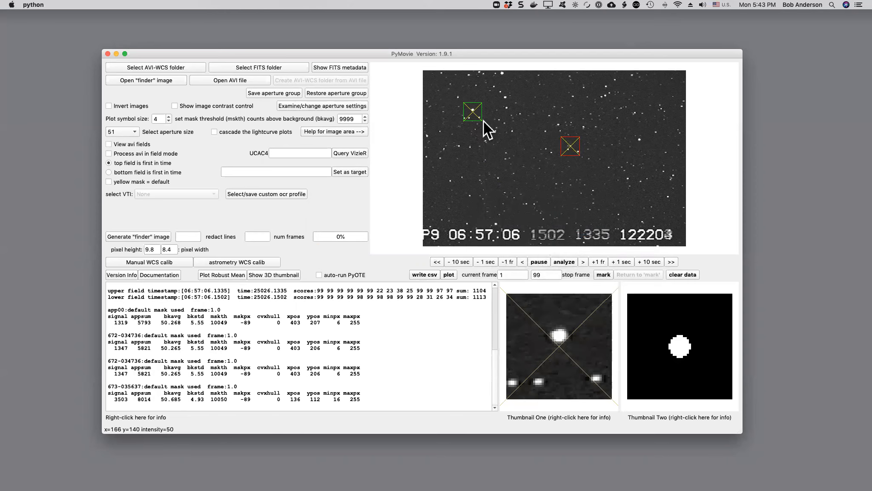
pyautogui.press('Up')
pyautogui.press('Up')
pyautogui.press('Up')
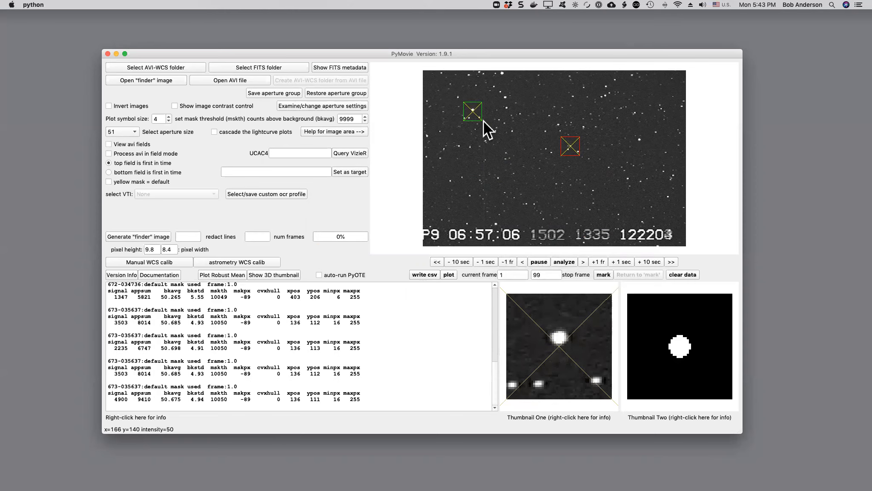
pyautogui.press('Up')
pyautogui.press('Up')
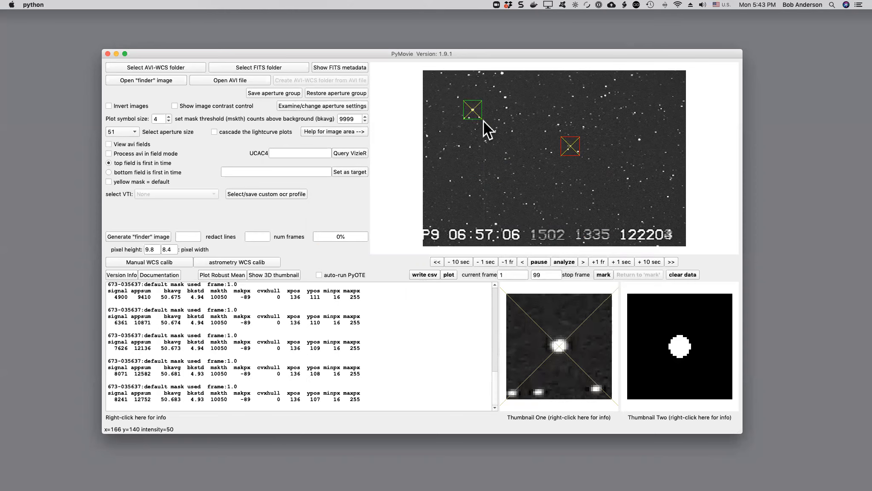
pyautogui.click(472, 117)
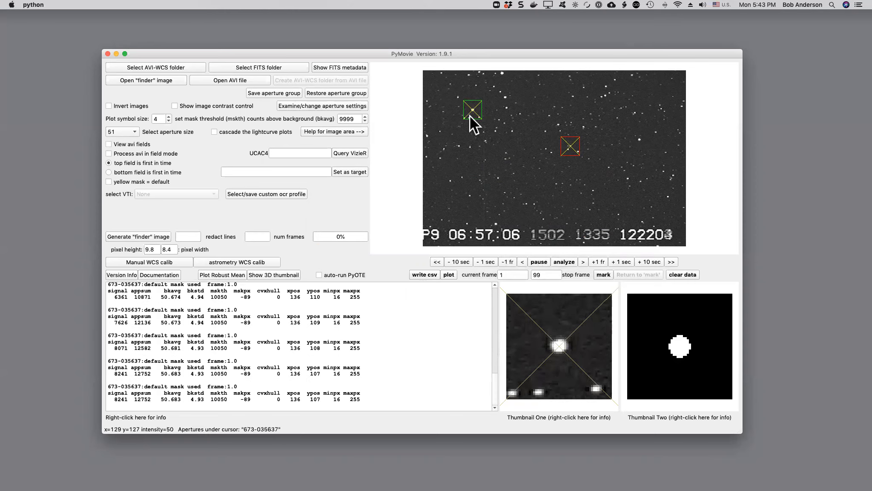
pyautogui.rightClick(472, 116)
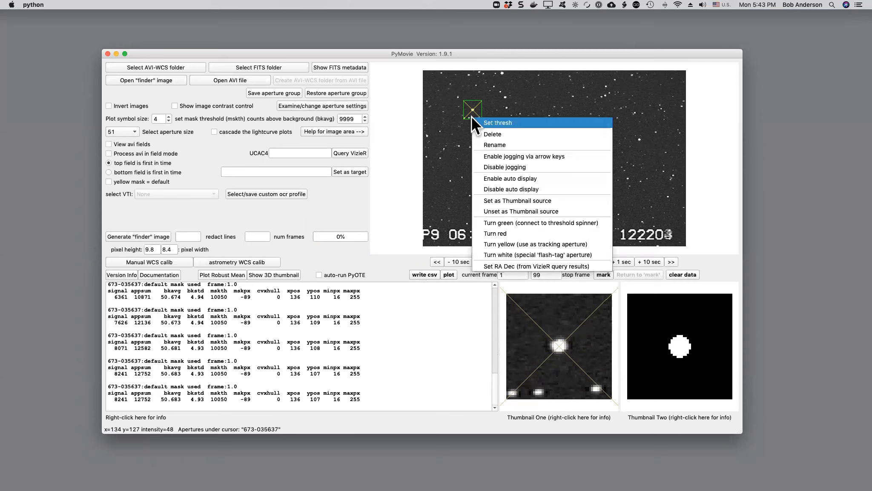
pyautogui.click(482, 166)
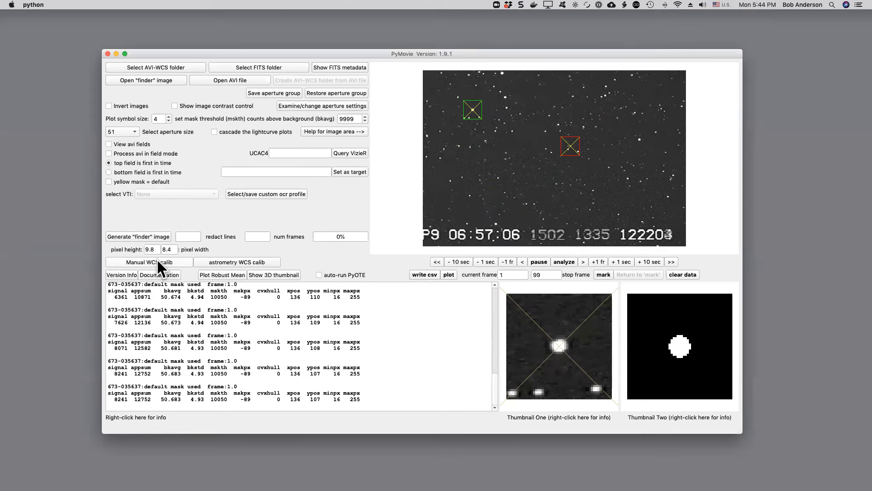
# Start the manual WCS calibration and query VizieR for UCAC4 star 672-034736, copying the number from the aperture's log entry.
pyautogui.click(157, 259)
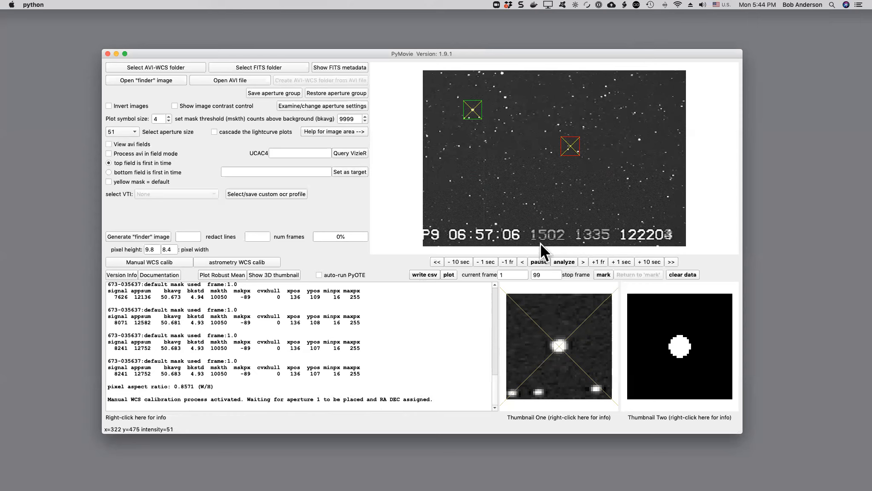
pyautogui.click(571, 154)
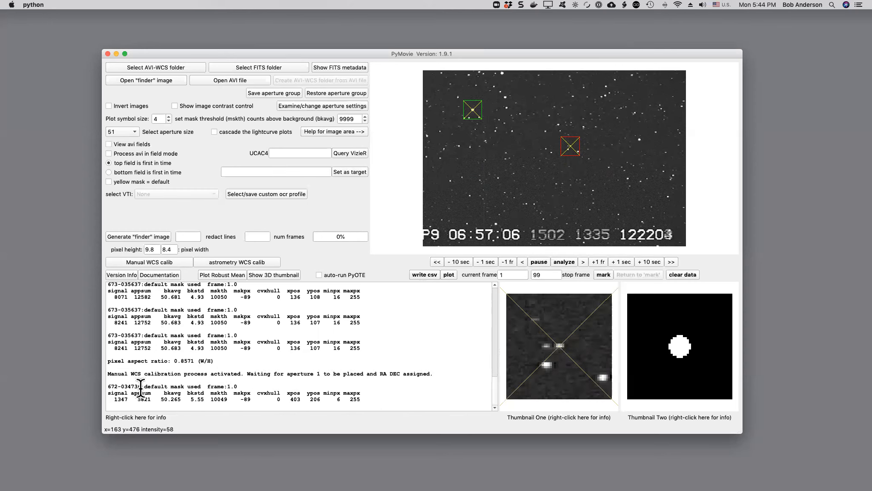
pyautogui.moveTo(141, 387); pyautogui.dragTo(106, 388)
pyautogui.press('super+c')
pyautogui.click(283, 153)
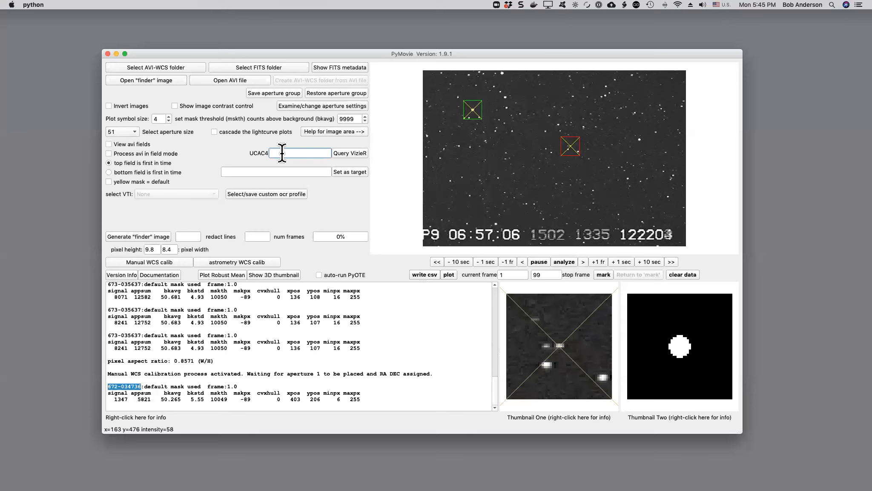
pyautogui.press('super+v')
pyautogui.click(347, 153)
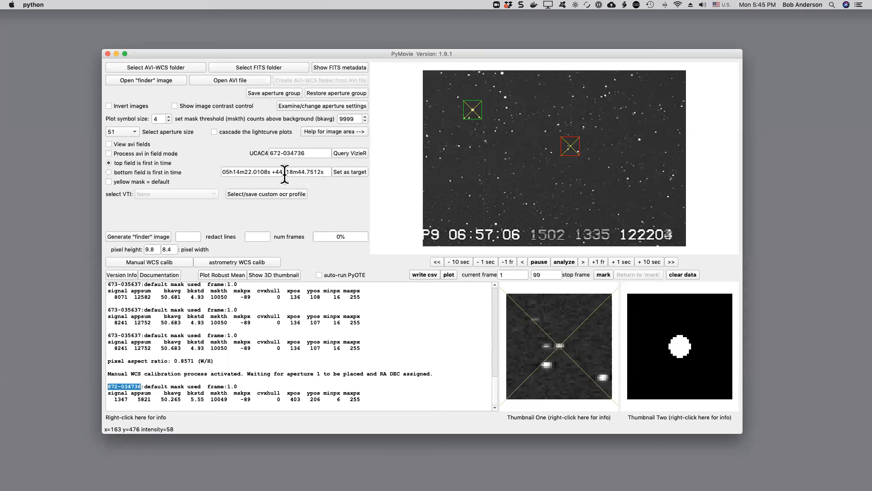
# Assign the RA and Dec from the VizieR query results to aperture 672-034736 as the first reference star.
pyautogui.click(571, 152)
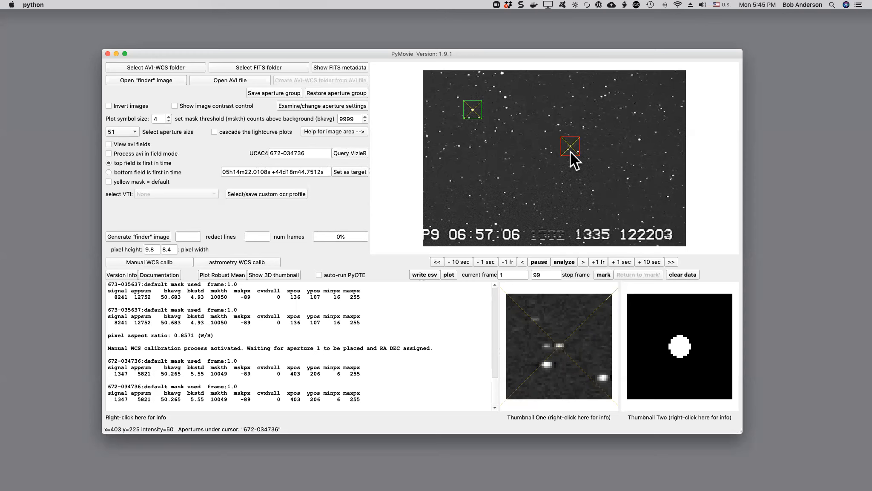
pyautogui.rightClick(570, 151)
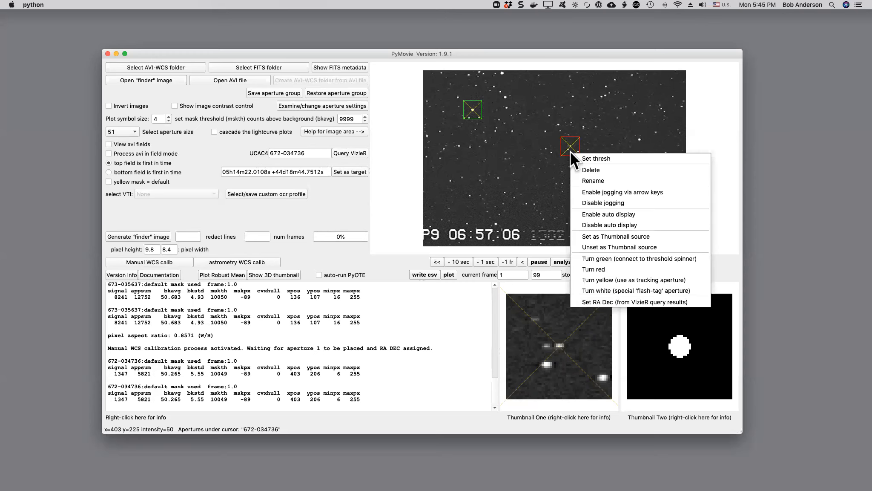
pyautogui.click(609, 302)
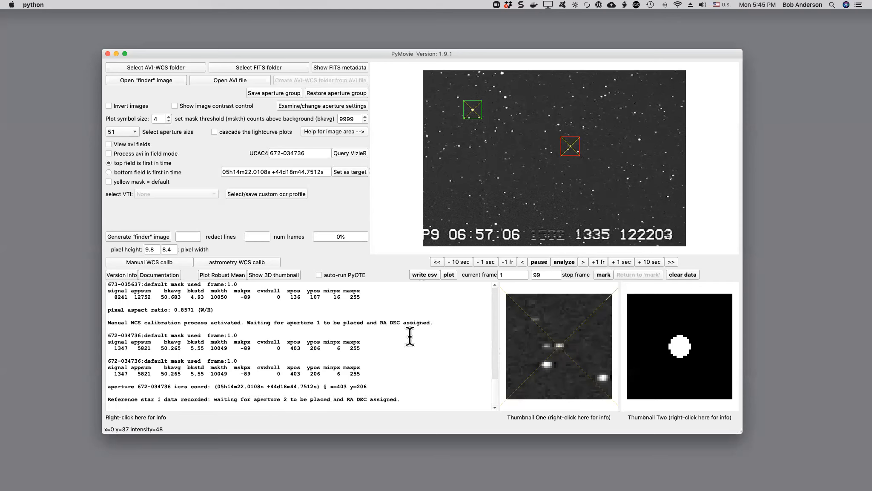
# Query VizieR for UCAC4 star 673-035637, copied from the aperture's log entry, and assign its RA and Dec to that aperture as the second reference star.
pyautogui.click(472, 117)
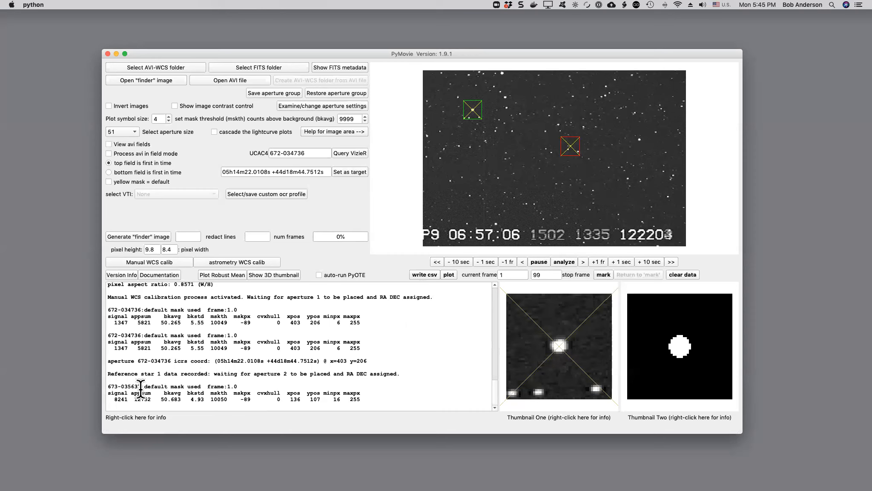
pyautogui.moveTo(141, 388); pyautogui.dragTo(105, 389)
pyautogui.press('super+c')
pyautogui.moveTo(310, 151); pyautogui.dragTo(258, 156)
pyautogui.press('super+v')
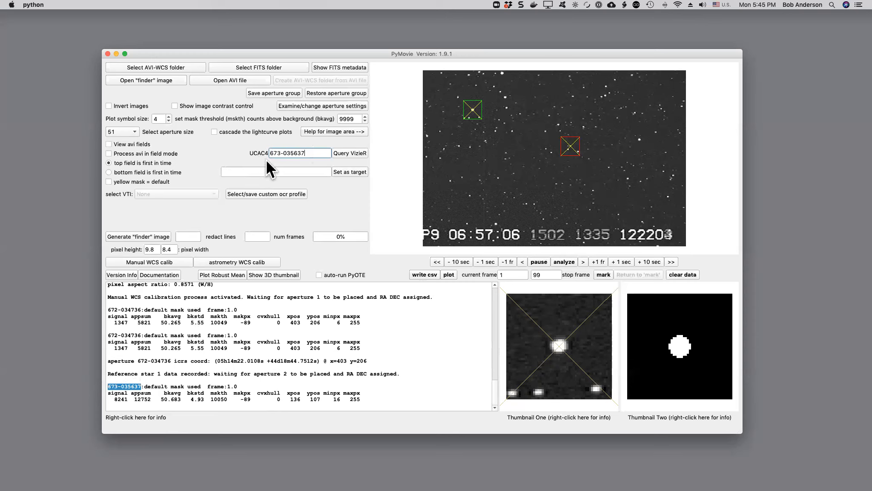
pyautogui.click(352, 152)
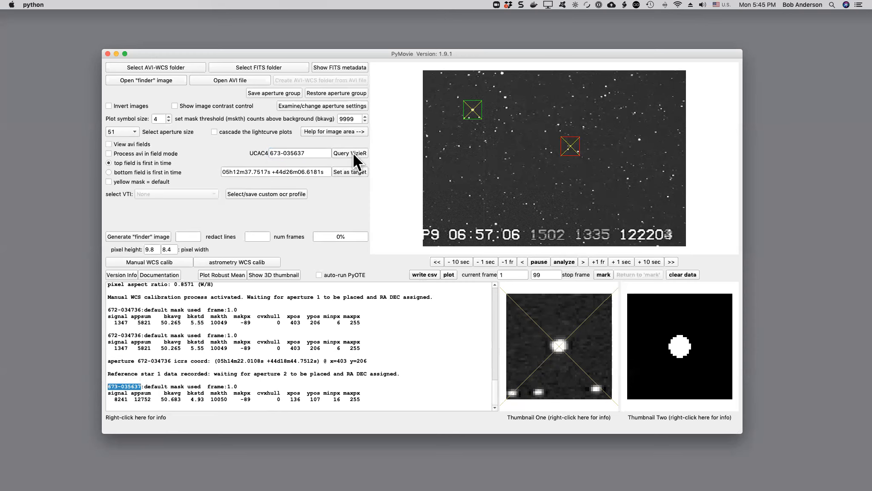
pyautogui.rightClick(473, 117)
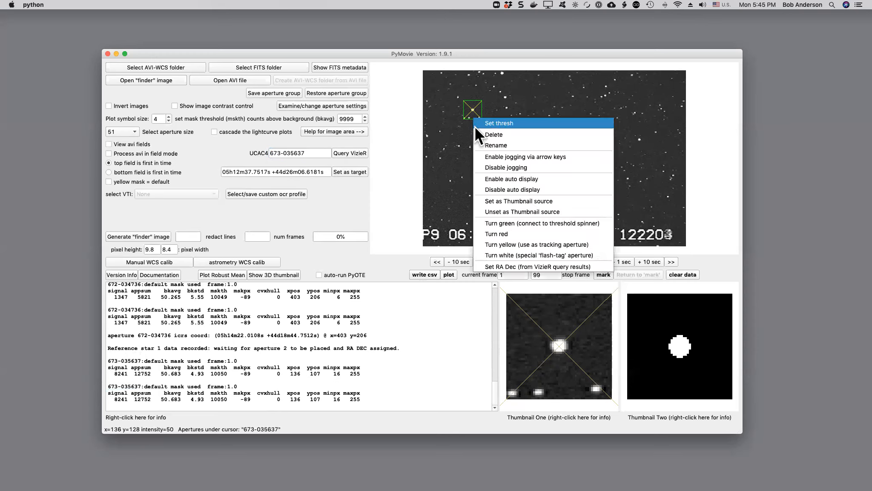
pyautogui.click(501, 273)
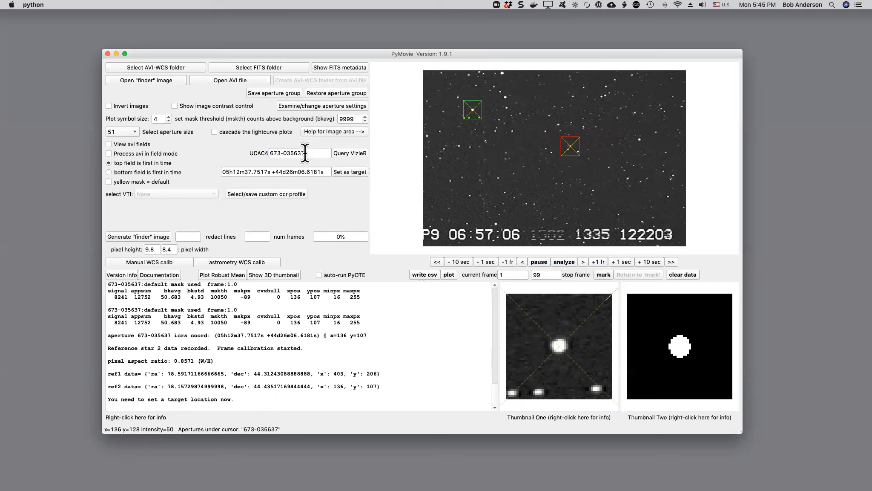
# Query VizieR for UCAC4 star 672-034710 and set its coordinates as the target location.
pyautogui.moveTo(309, 153); pyautogui.dragTo(267, 156)
pyautogui.write('672')
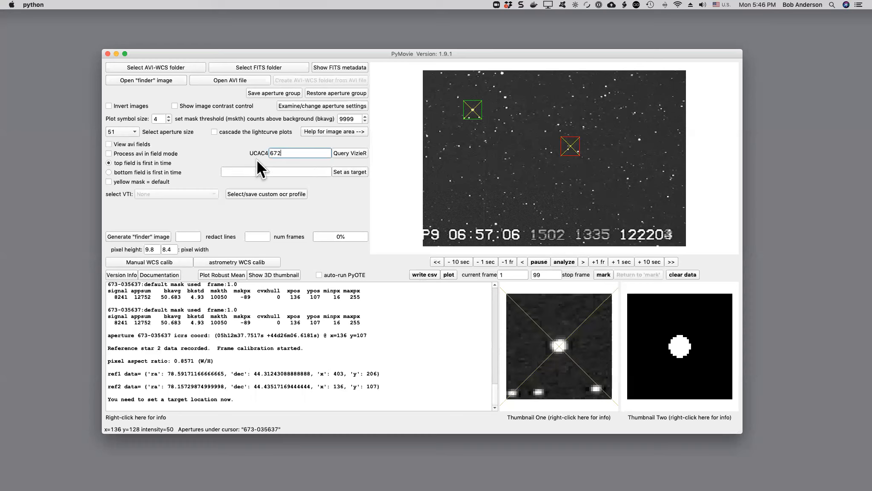
pyautogui.write('-034710')
pyautogui.click(346, 150)
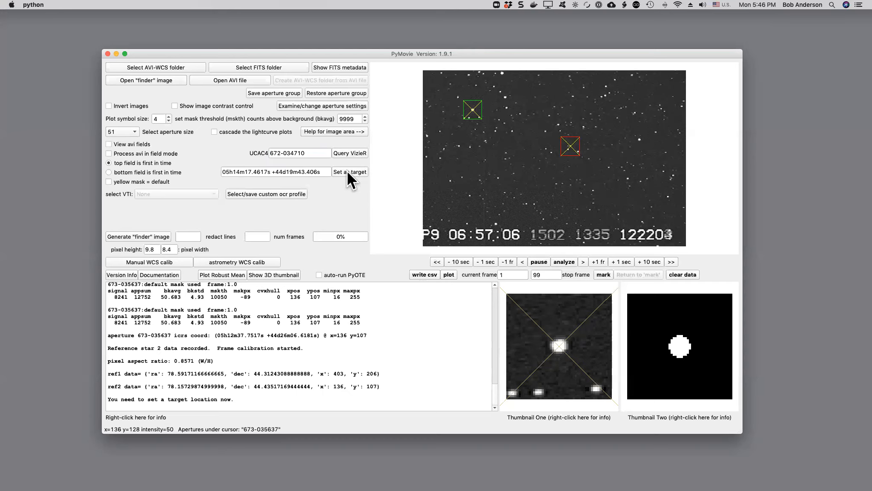
pyautogui.click(347, 171)
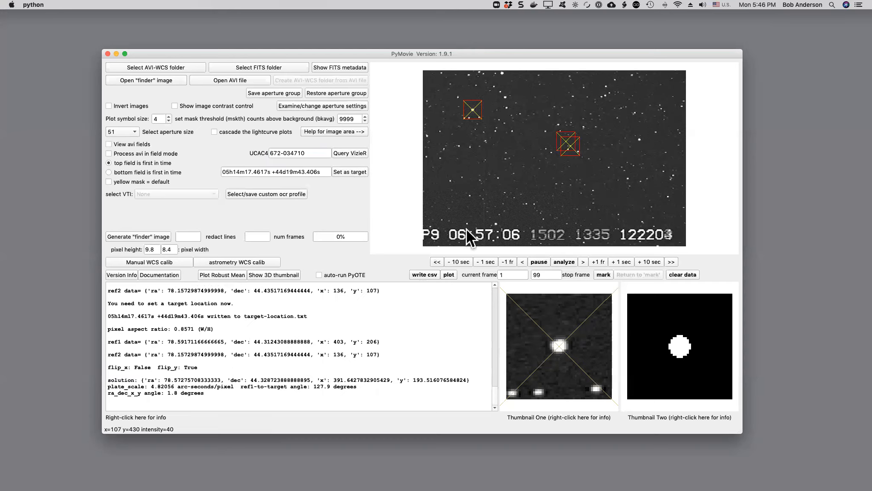
# Delete the reference aperture 672-034736 that overlaps the new target aperture.
pyautogui.click(571, 154)
pyautogui.rightClick(571, 154)
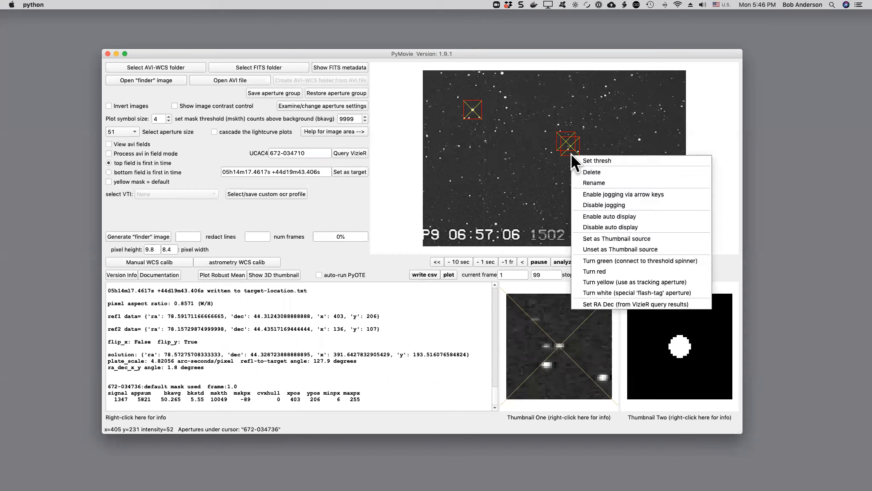
pyautogui.click(580, 170)
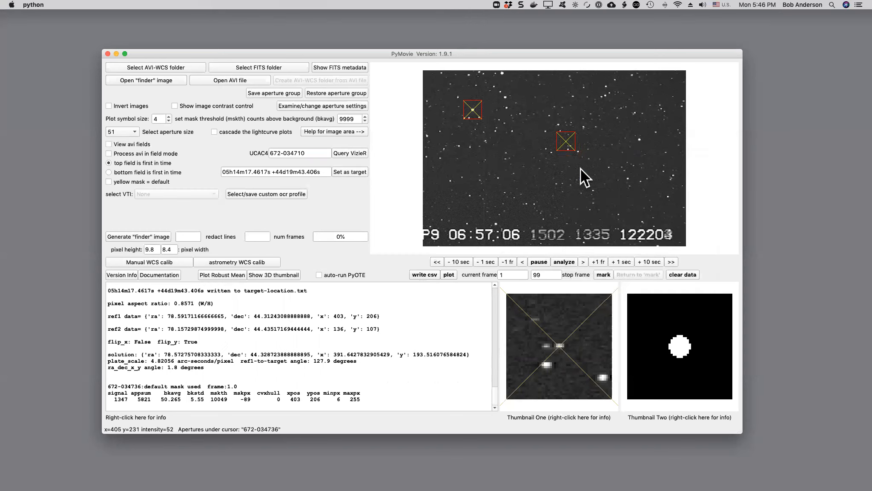
# Show the image contrast control and narrow its intensity range to about 35–90 to inspect the faint star in the target aperture's thumbnail.
pyautogui.click(570, 144)
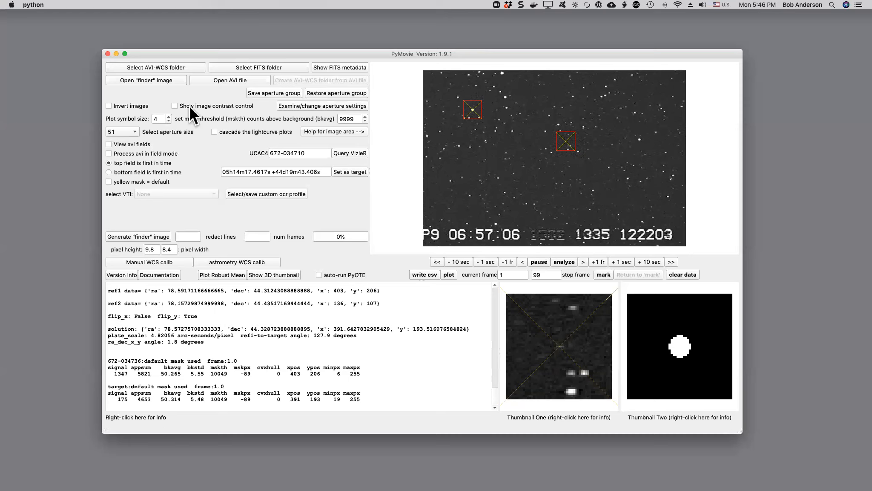
pyautogui.click(174, 106)
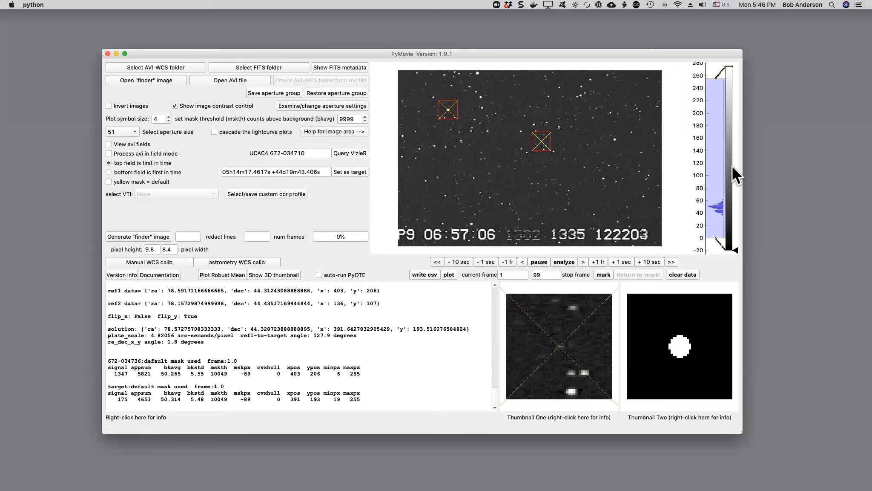
pyautogui.moveTo(706, 79); pyautogui.dragTo(713, 180)
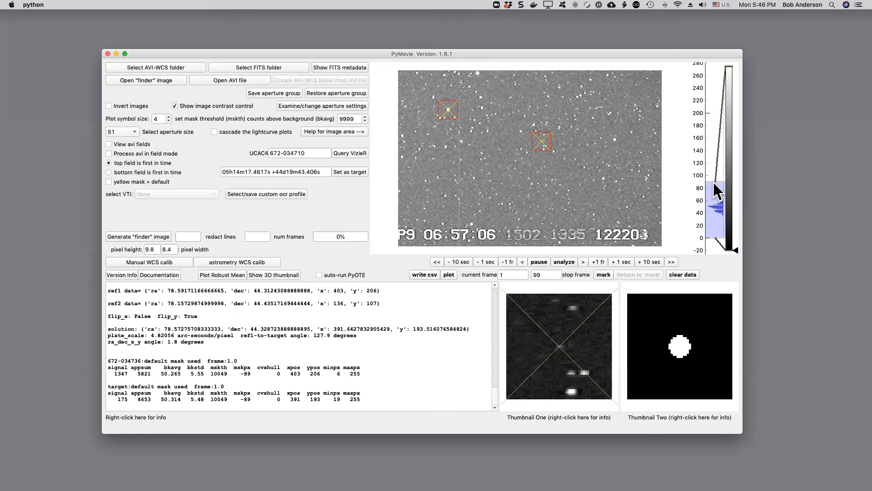
pyautogui.moveTo(712, 239); pyautogui.dragTo(715, 218)
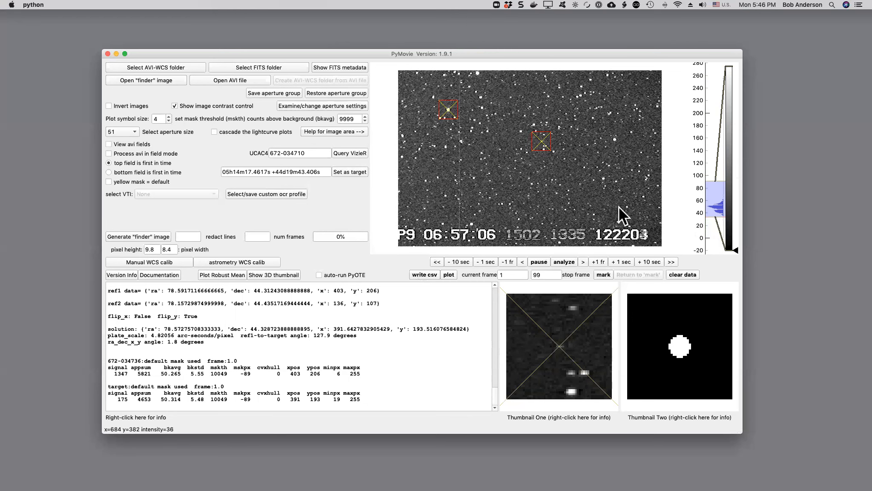
pyautogui.moveTo(545, 146)
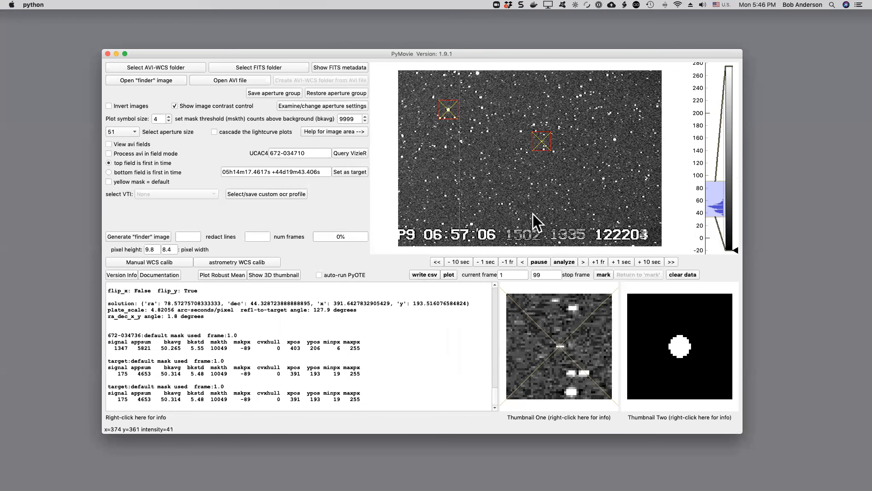